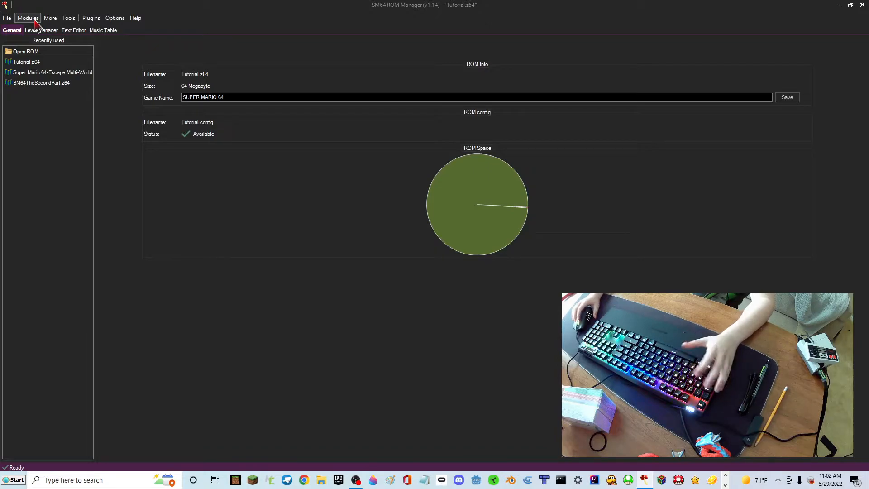
Search the ROM tweaks for "skip" and apply the Skip Opening patch
click(28, 18)
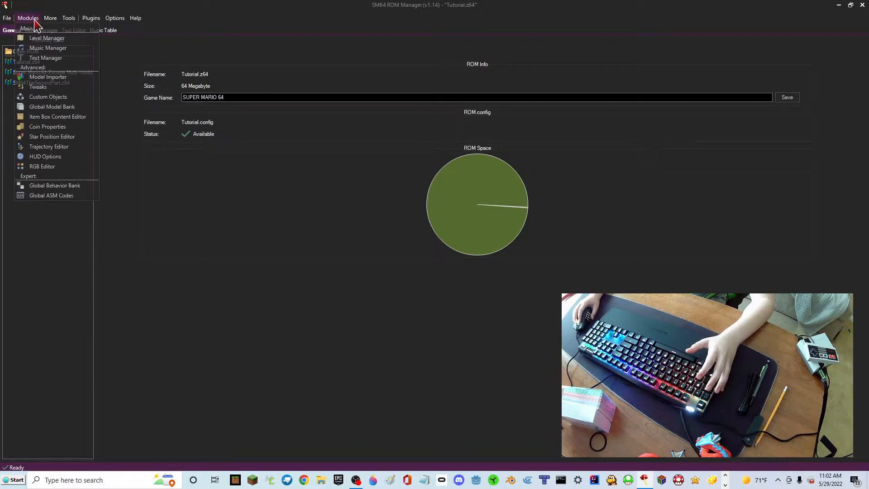
click(30, 96)
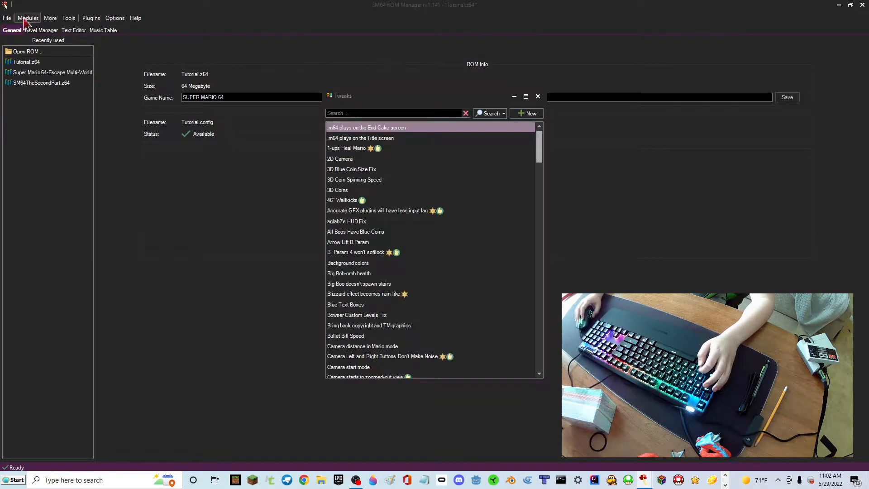
click(365, 113)
text(skip)
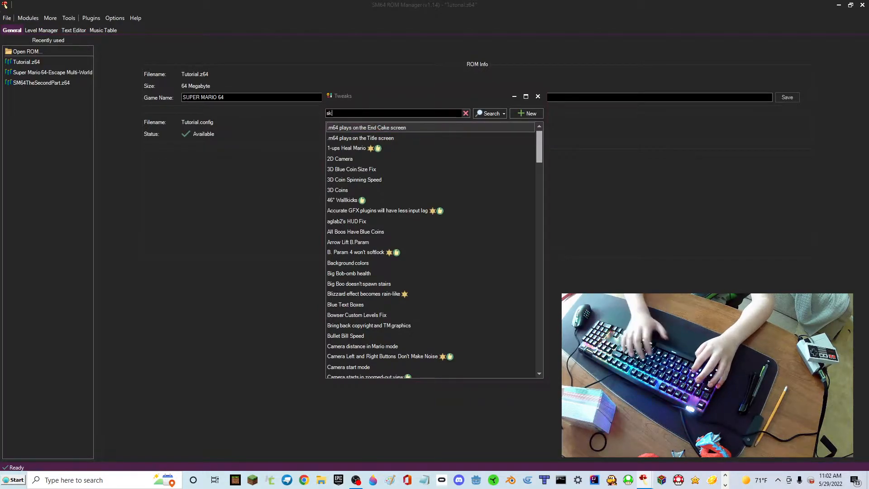
key(Return)
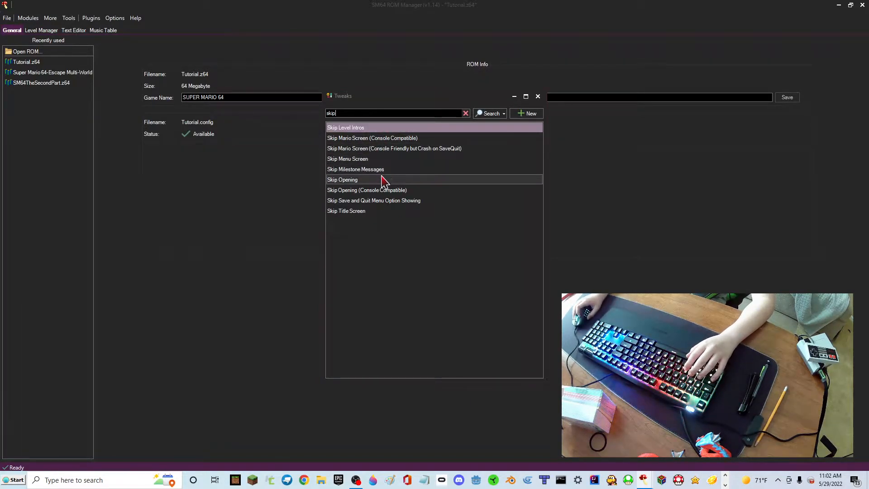
click(412, 179)
click(428, 280)
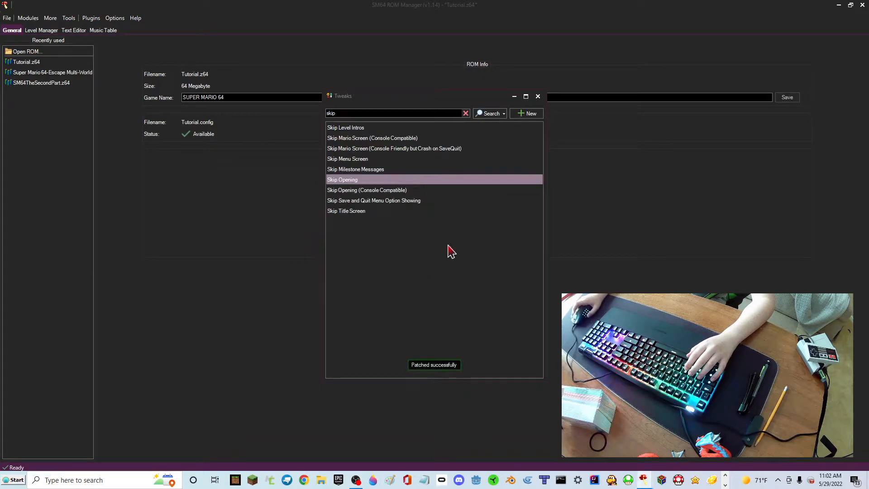
click(537, 96)
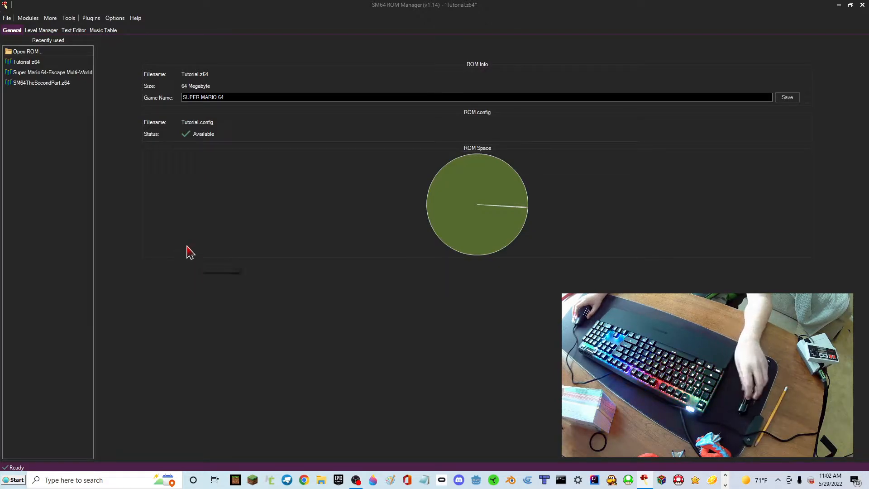
Switch to Blender, dismiss the splash screen and start from the default scene with its cube
click(38, 62)
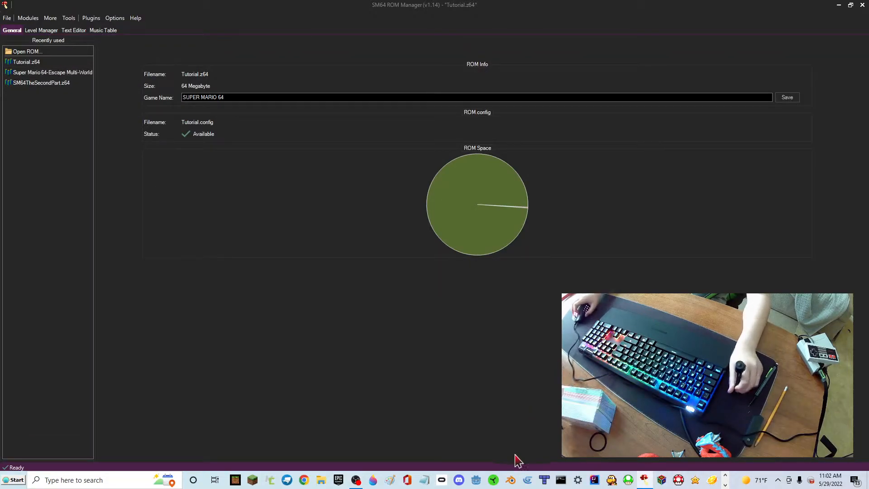
click(726, 485)
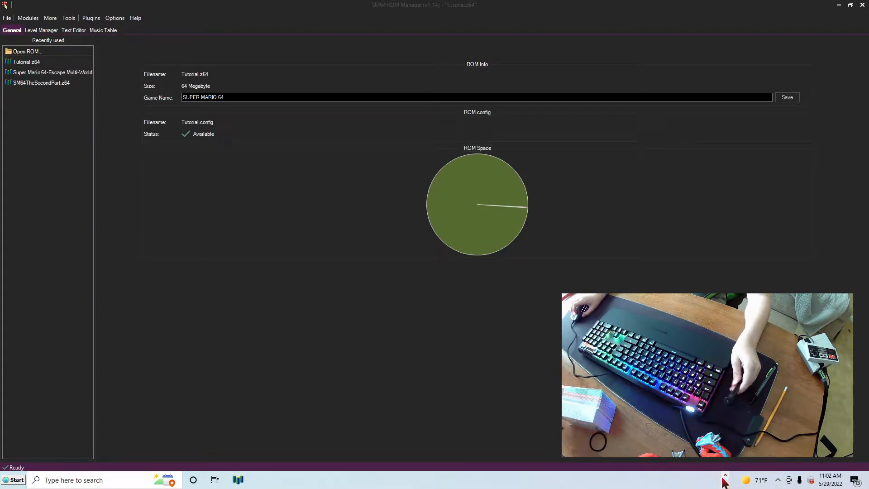
click(725, 475)
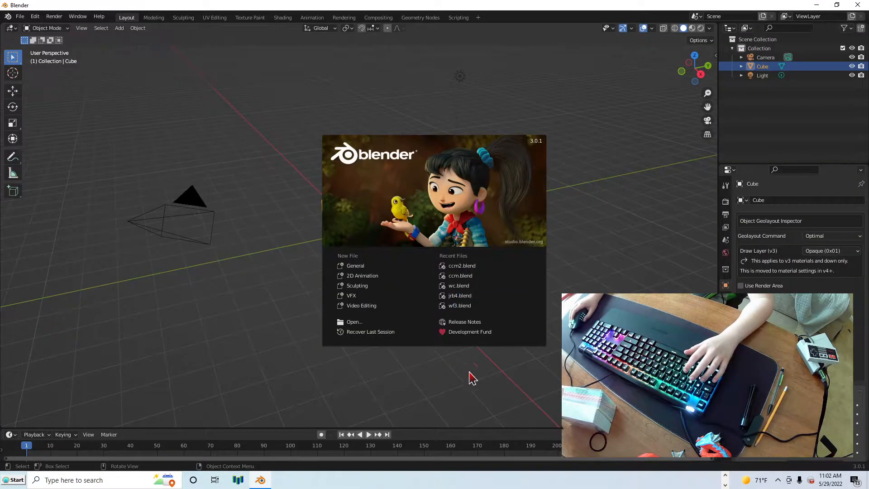
click(469, 372)
middle_drag(368, 262, 510, 273)
scroll(472, 252, up, 5)
scroll(382, 249, down, 3)
scroll(508, 268, up, 4)
mouse_move(395, 263)
middle_down()
mouse_move(442, 268)
mouse_move(383, 262)
middle_up()
Export the default cube to the Desktop as an OBJ file named cube.obj
click(20, 17)
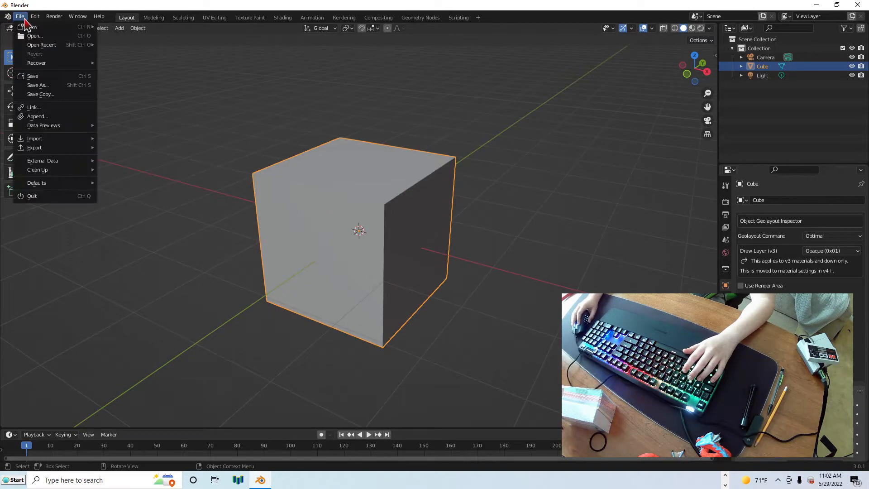
mouse_move(79, 148)
click(150, 239)
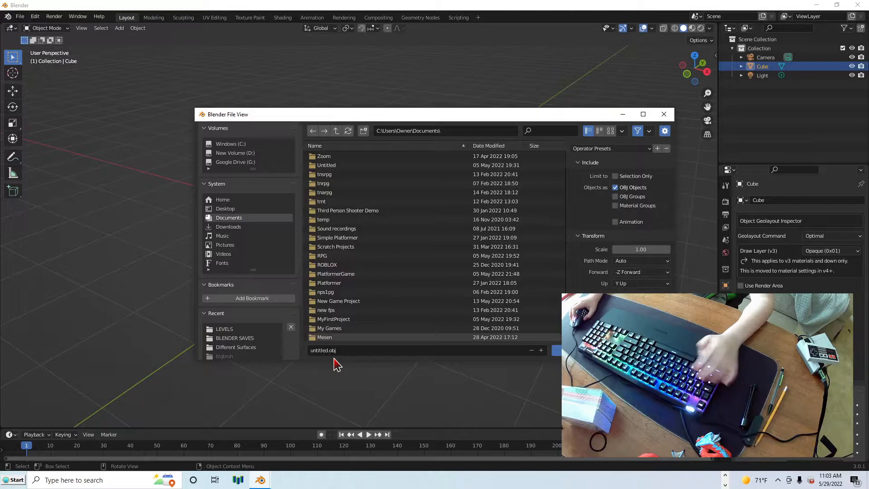
click(212, 208)
click(368, 354)
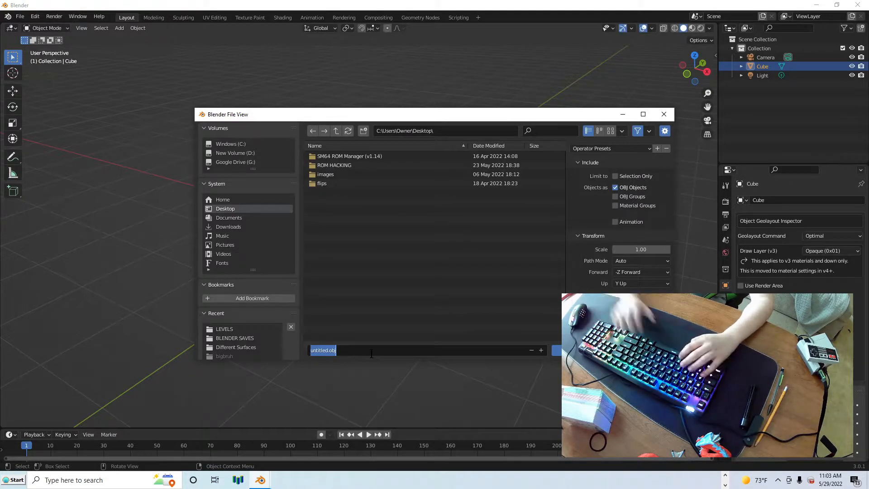
text(cube.o)
key(super)
click(371, 353)
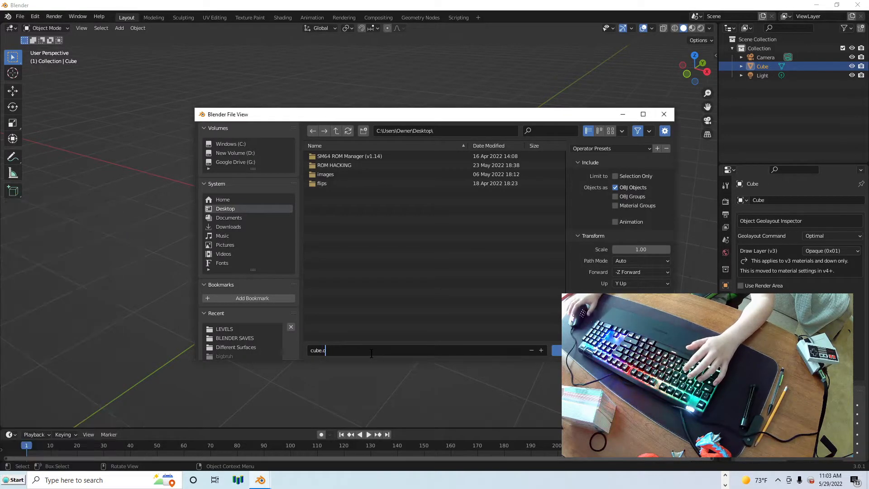
text(bj)
key(Return)
key(Return)
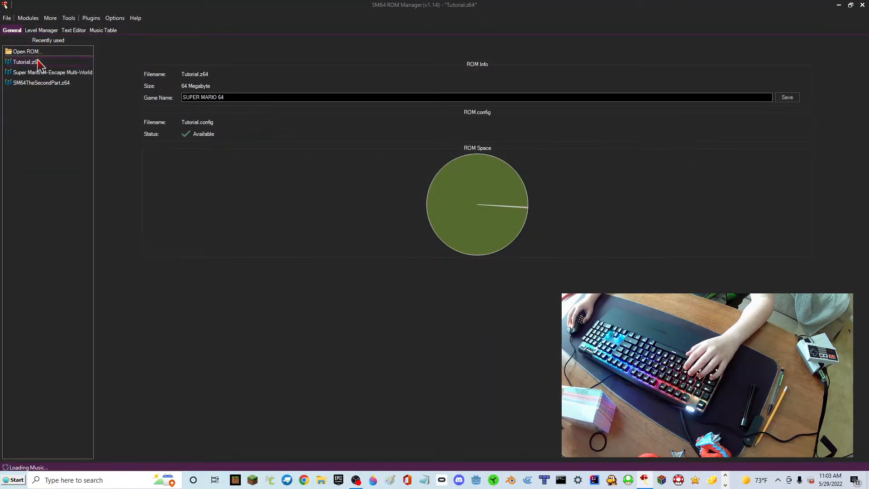
Switch to SM64 ROM Manager and add a custom level that overwrites 01 - Bob-Omb Battlefield
click(41, 31)
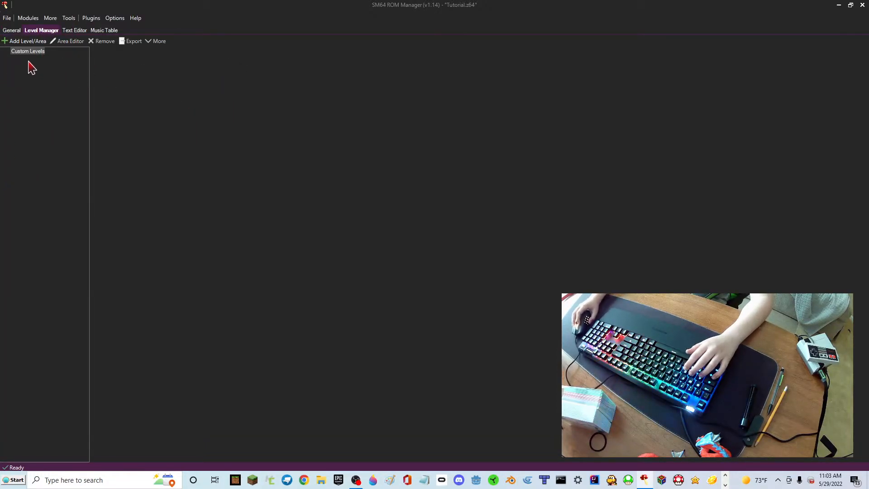
click(2, 42)
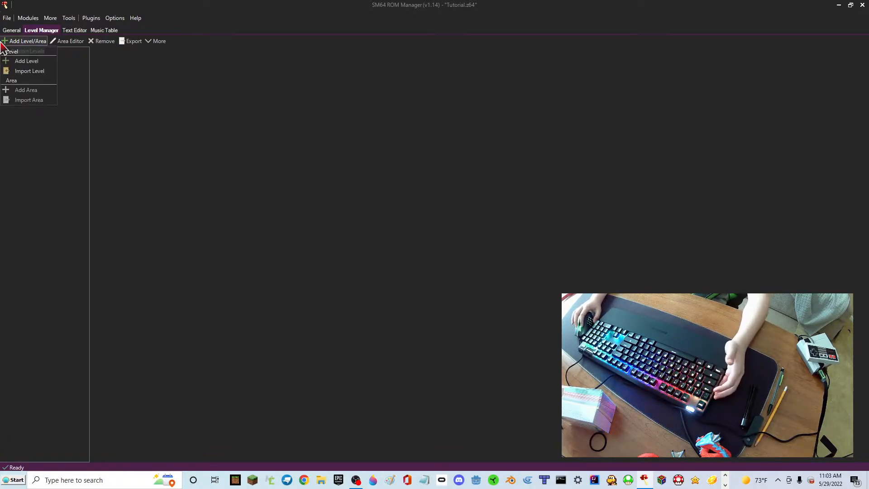
click(24, 62)
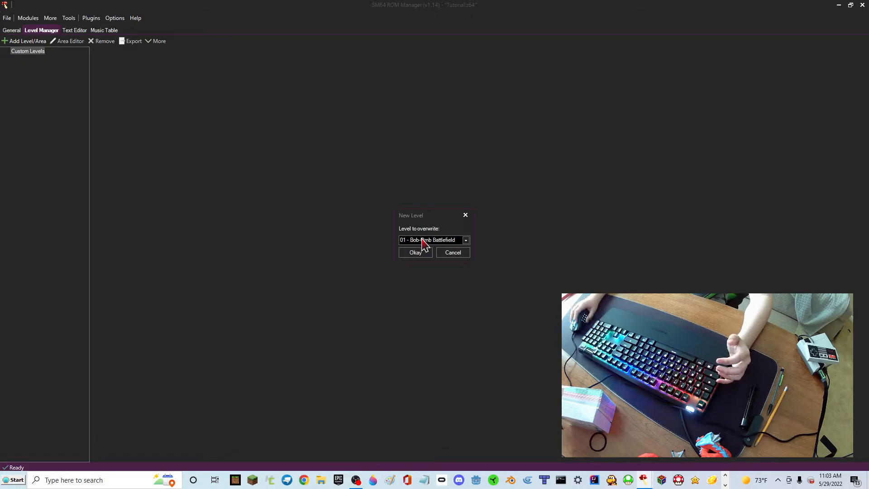
click(415, 253)
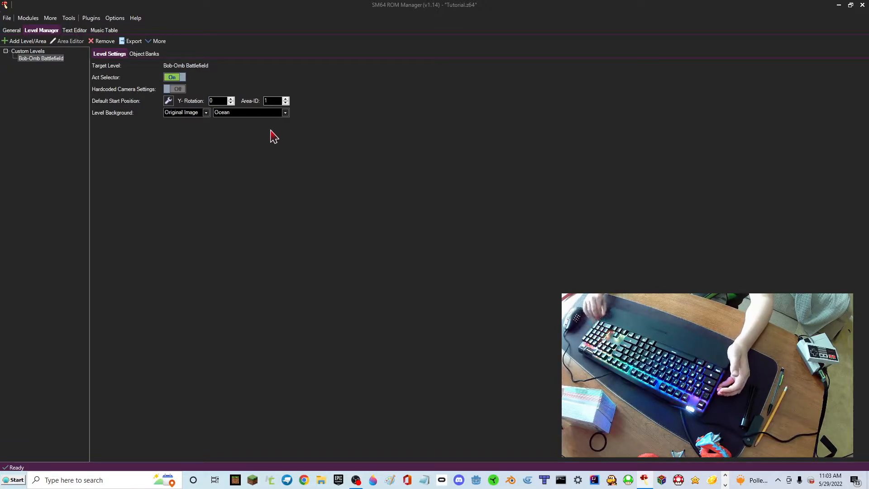
Add an area to Bob-Omb Battlefield by converting cube.obj at scaling 500 with Center Model enabled, after previewing the model
click(21, 43)
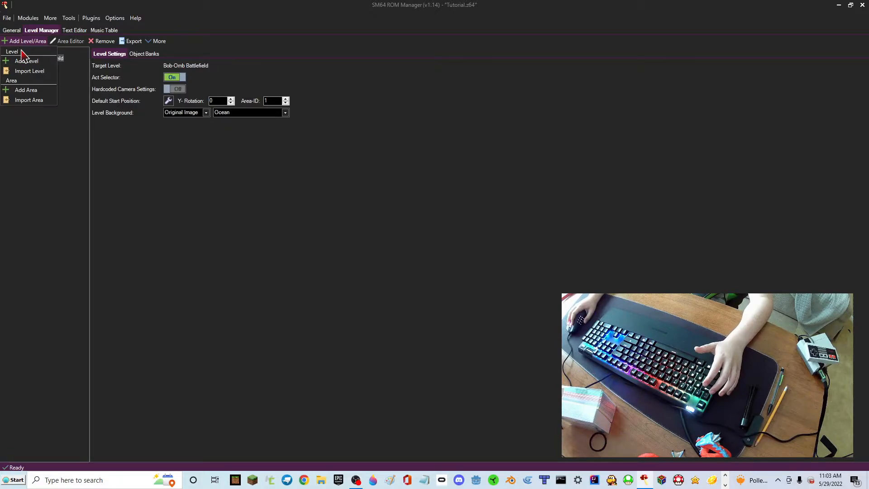
click(24, 92)
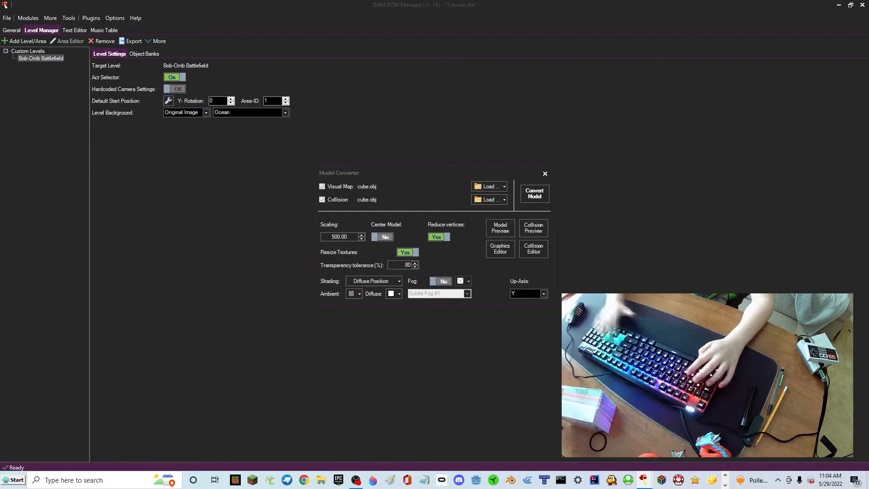
click(500, 232)
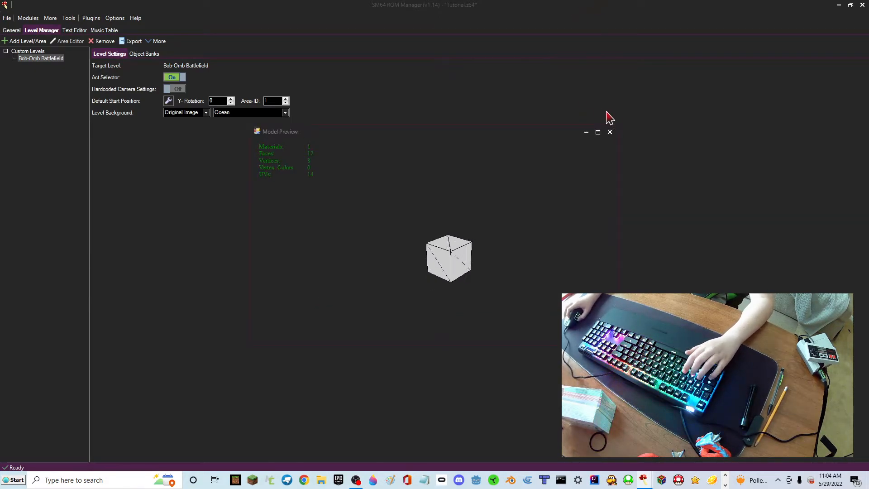
click(610, 132)
click(383, 236)
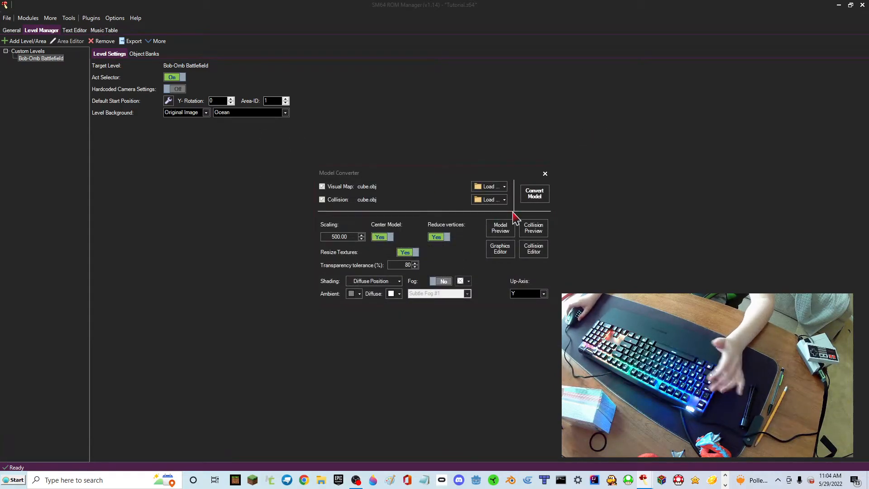
click(535, 195)
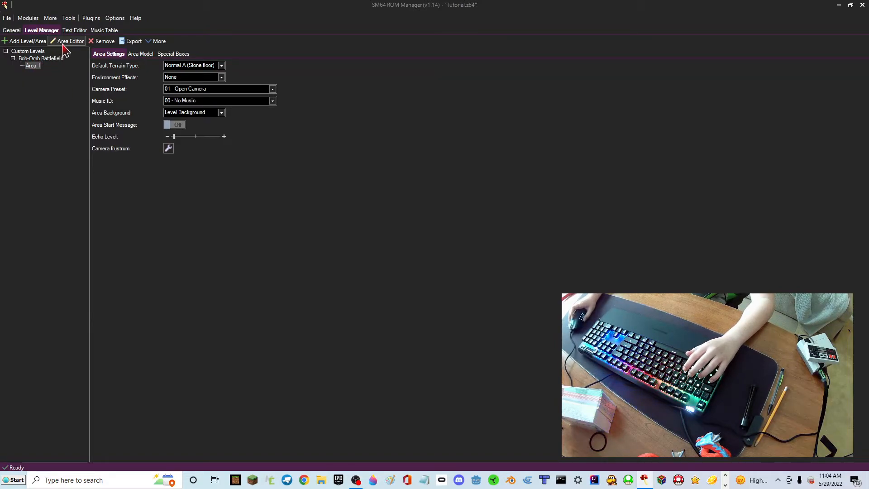
Set the music of Area 1 to 11 - Piranha Plant Lullaby
click(184, 101)
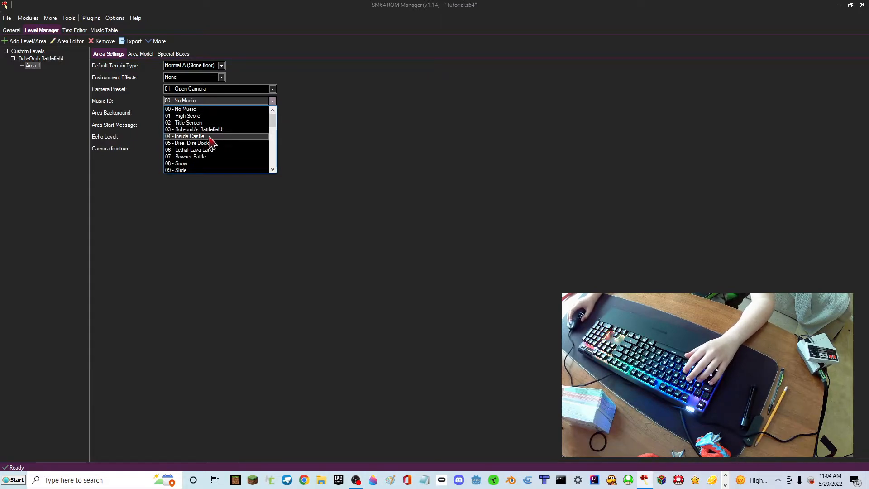
scroll(192, 158, down, 2)
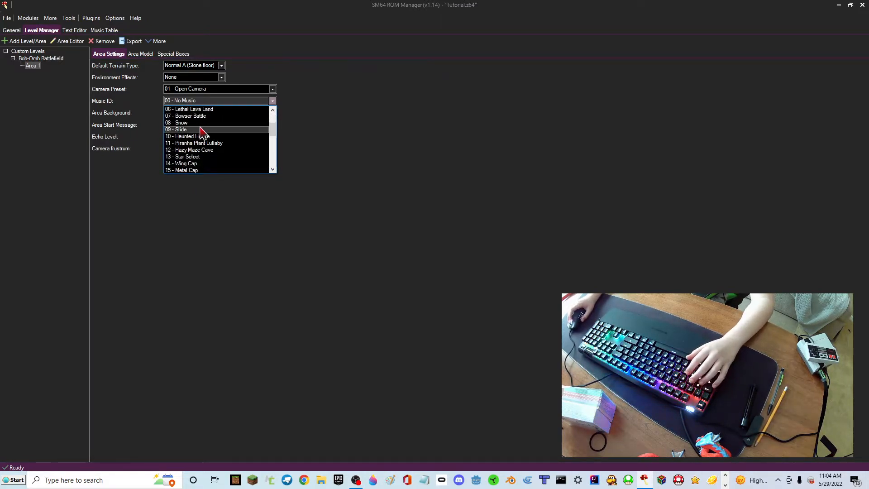
scroll(206, 160, down, 1)
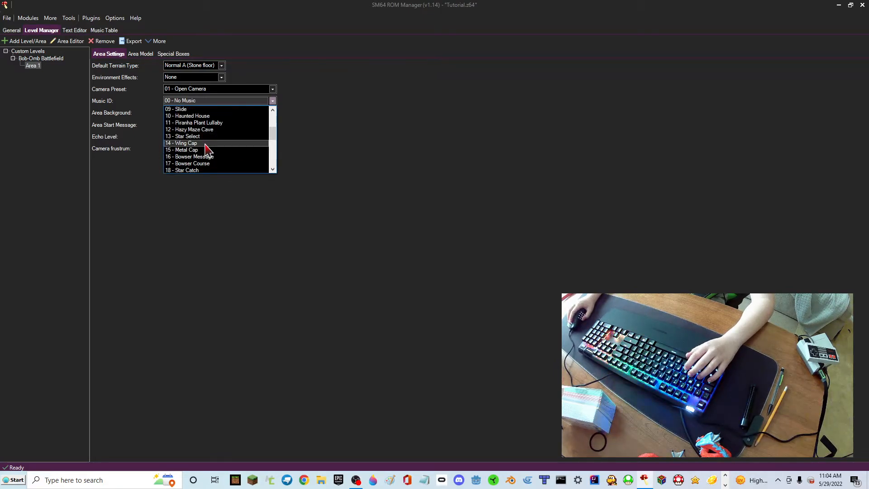
scroll(206, 149, down, 4)
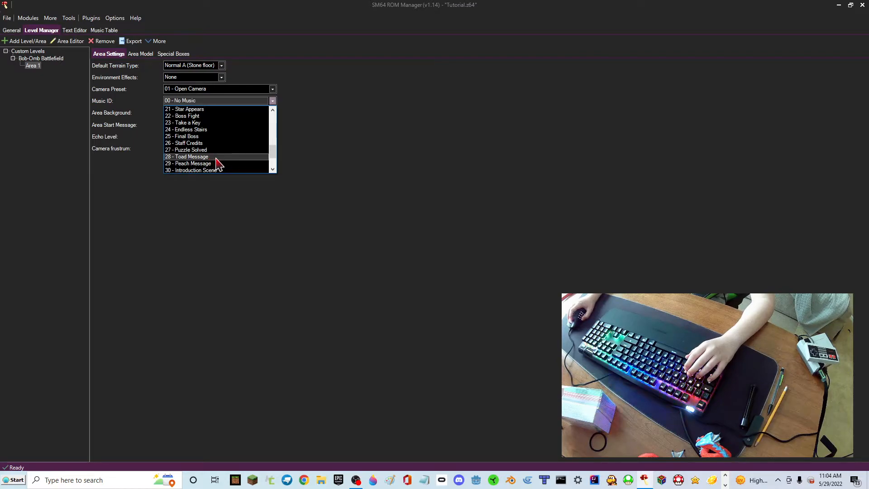
scroll(220, 168, up, 5)
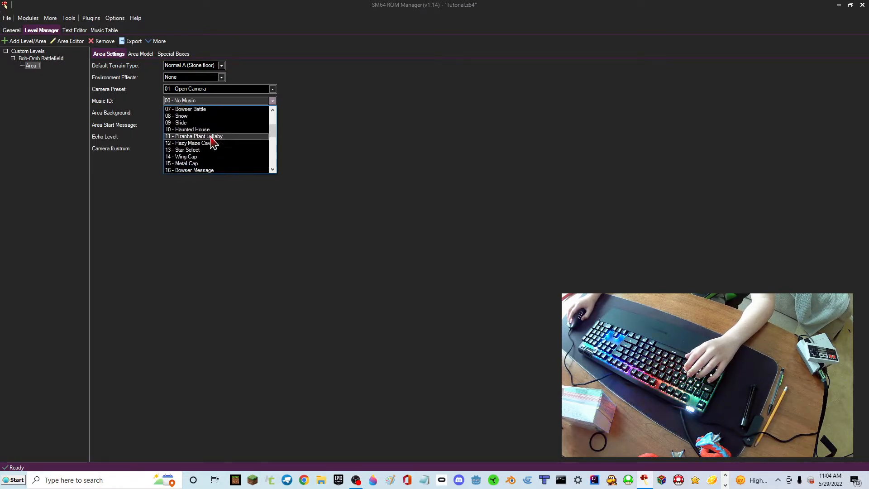
click(202, 137)
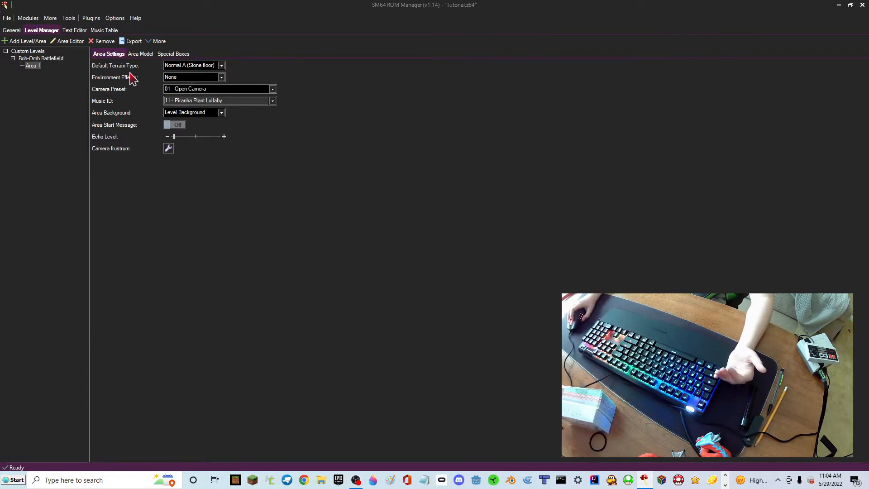
Open Area 1 in the area editor and raise the Warp (Mario Start 1) object to Y position 720, above the cube
click(66, 43)
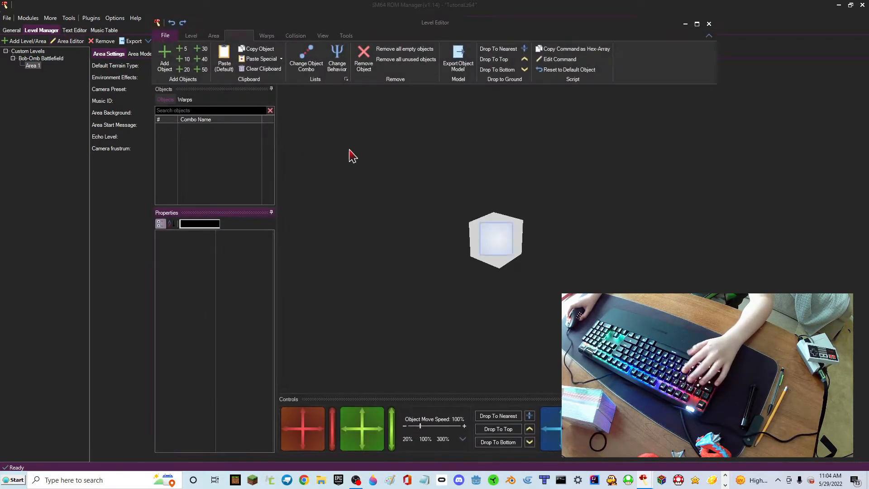
key(w)
drag(491, 252, 488, 251)
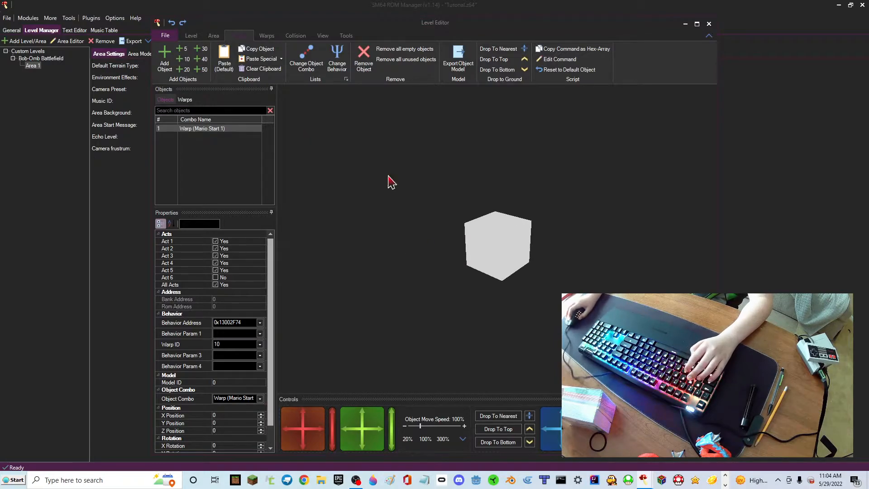
drag(427, 242, 450, 244)
key(w)
key(w)
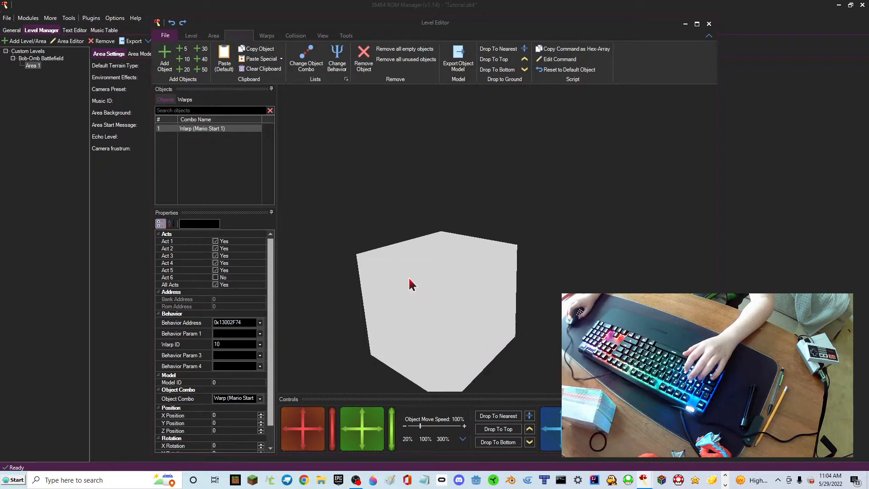
drag(409, 276, 403, 277)
key(s)
key(a)
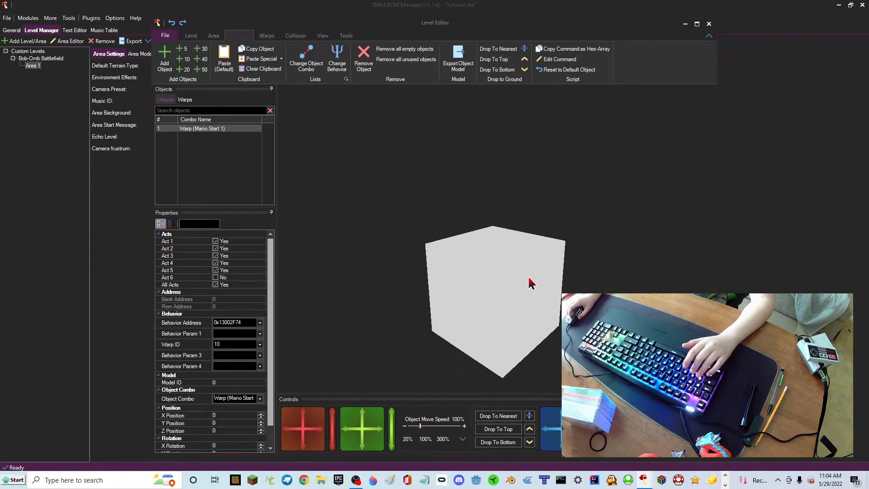
key(d)
key(w)
key(s)
key(d)
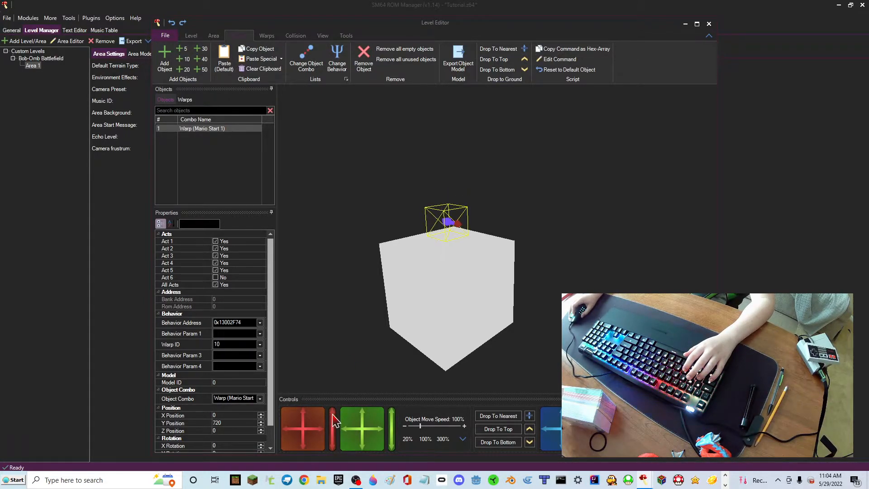
Examine the start warp's placement on top of the cube from several angles
drag(429, 271, 363, 283)
key(w)
key(d)
key(w)
drag(507, 245, 614, 241)
key(s)
key(a)
key(a)
key(a)
drag(468, 245, 548, 267)
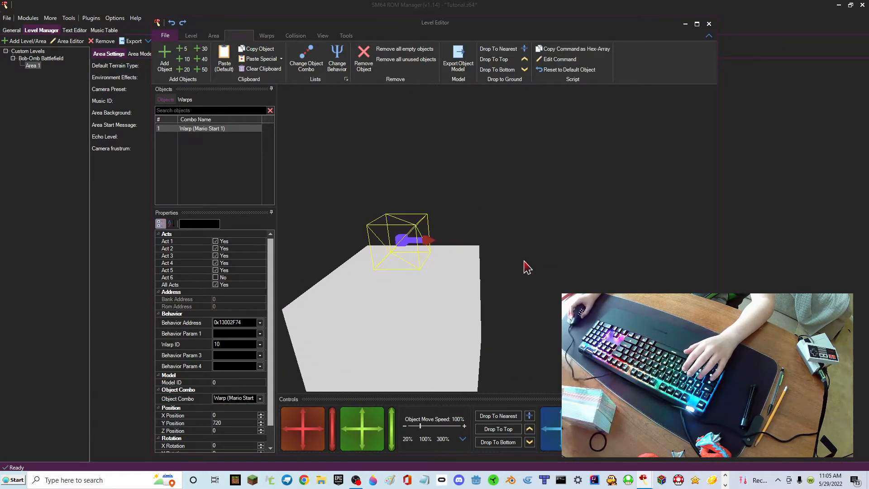
Inspect the cube and check from further viewpoints that the start warp sits above its top face
key(d)
key(w)
drag(589, 206, 392, 260)
key(d)
key(a)
key(s)
key(d)
key(a)
key(d)
key(d)
key(w)
key(s)
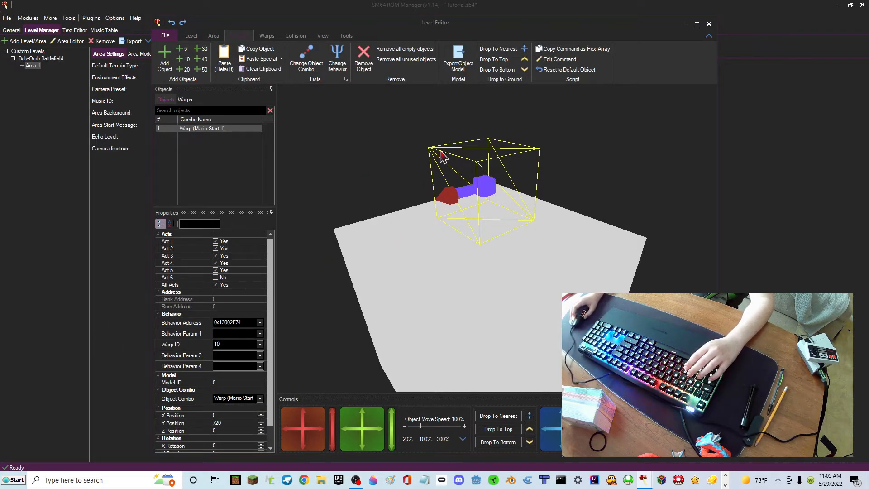
Close the level editor and launch the ROM in the emulator with the Normal input mode and ParaLLEl graphics plugin
click(710, 24)
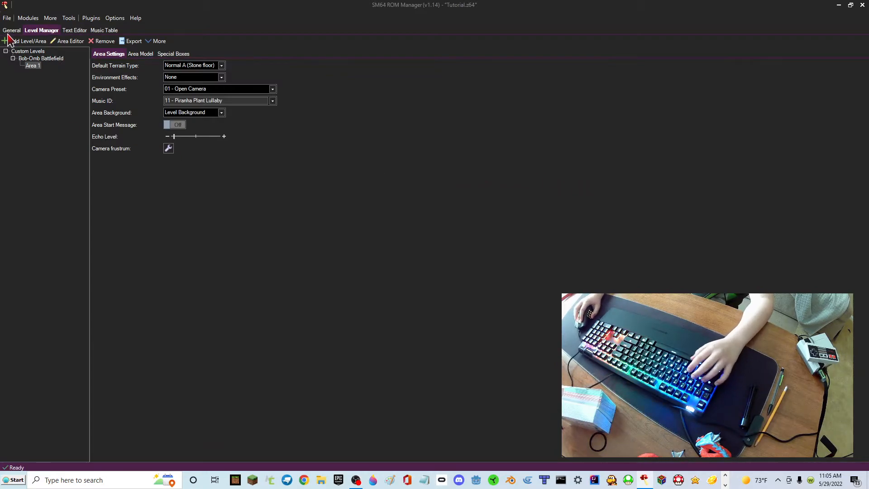
click(7, 19)
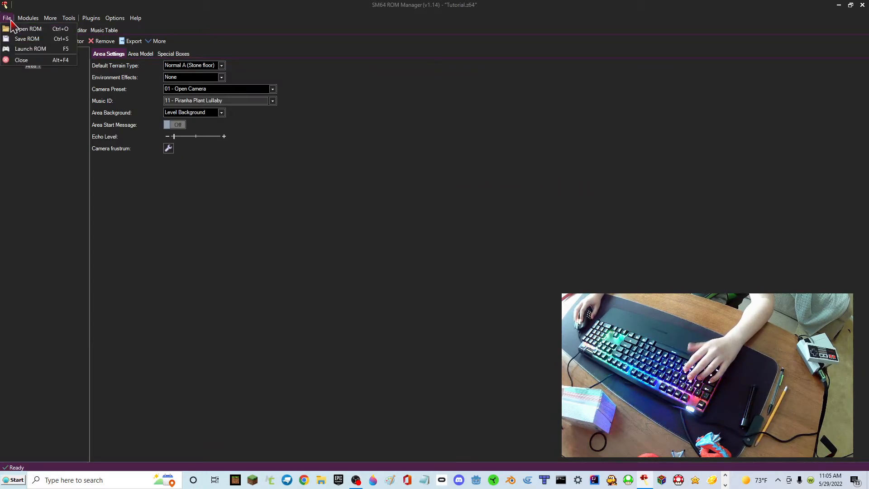
click(23, 50)
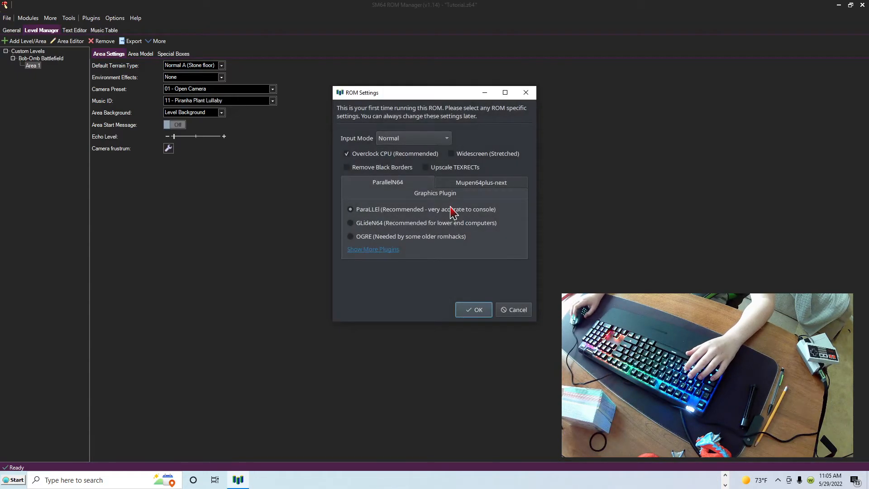
click(466, 308)
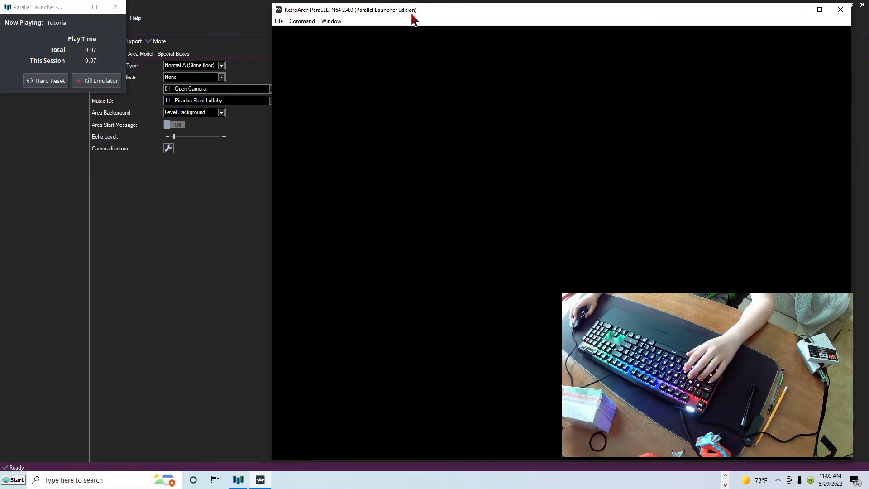
drag(411, 9, 338, 16)
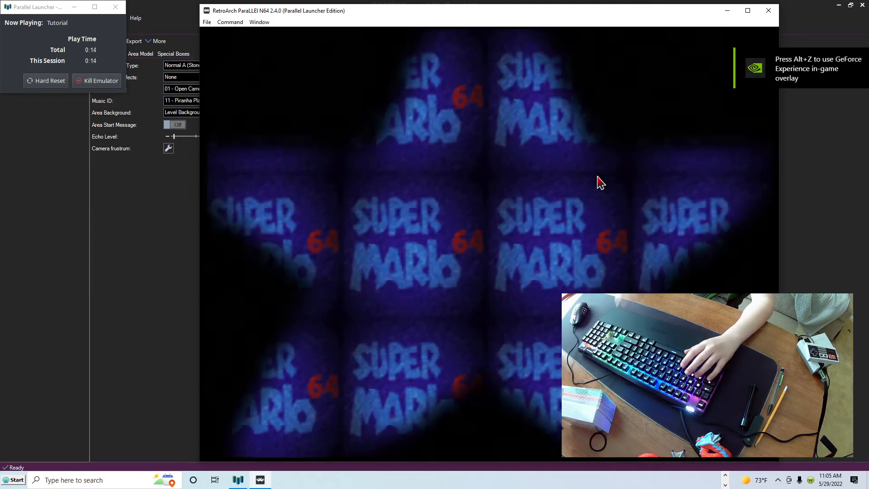
Start Super Mario 64 from the title screen and load a save file to reach the castle grounds
key(Return)
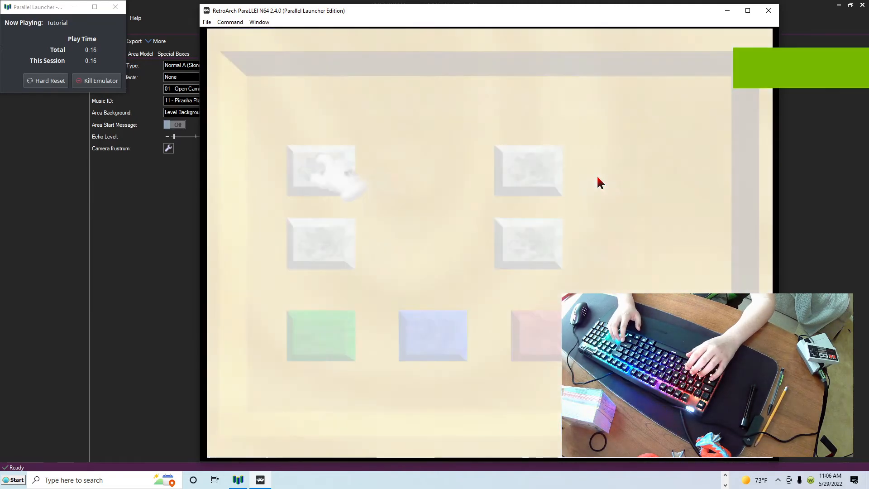
key(Return)
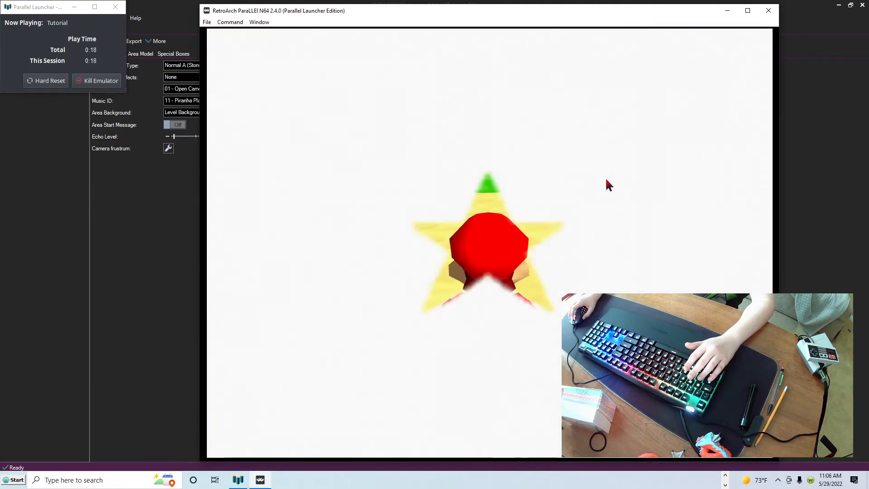
key(s)
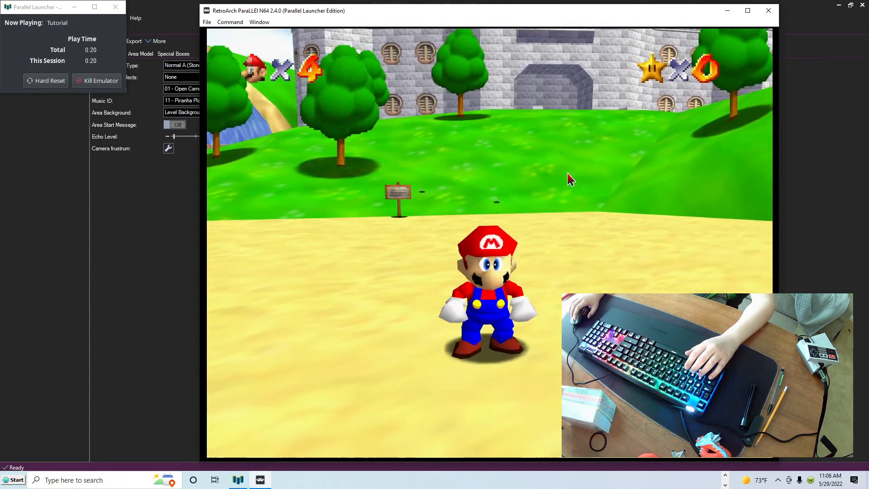
Run Mario across the castle grounds and over the bridge, and enter the castle through the front door
key(d)
key(a)
key(w)
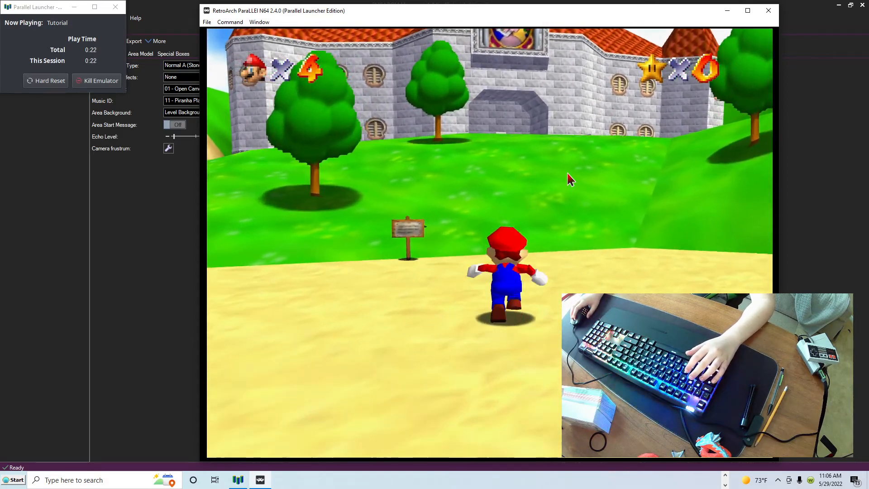
key(space)
key(space)
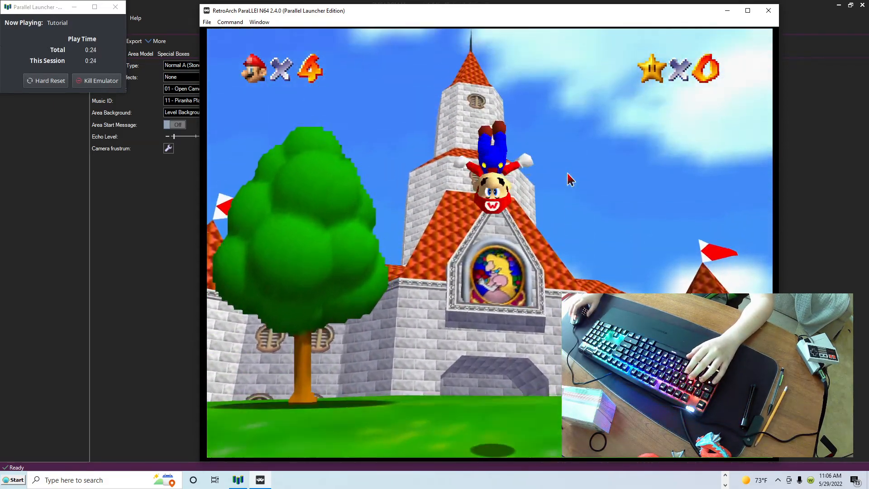
key(space)
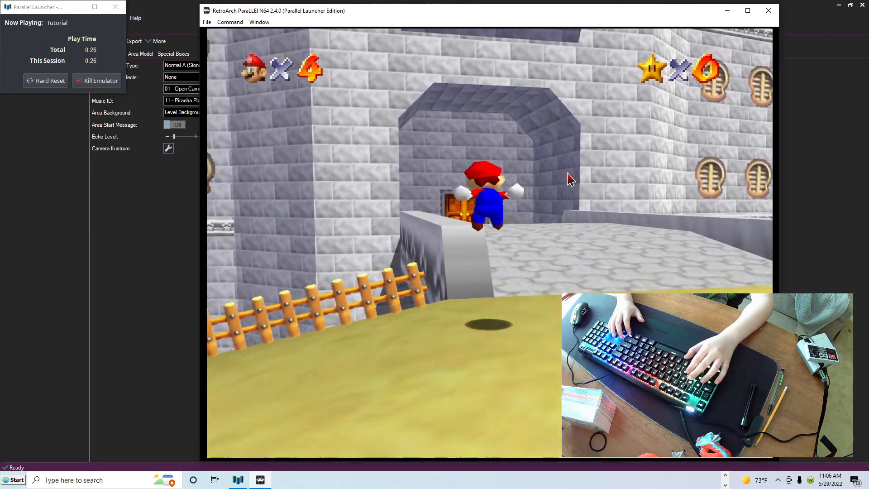
key(space)
key(Up)
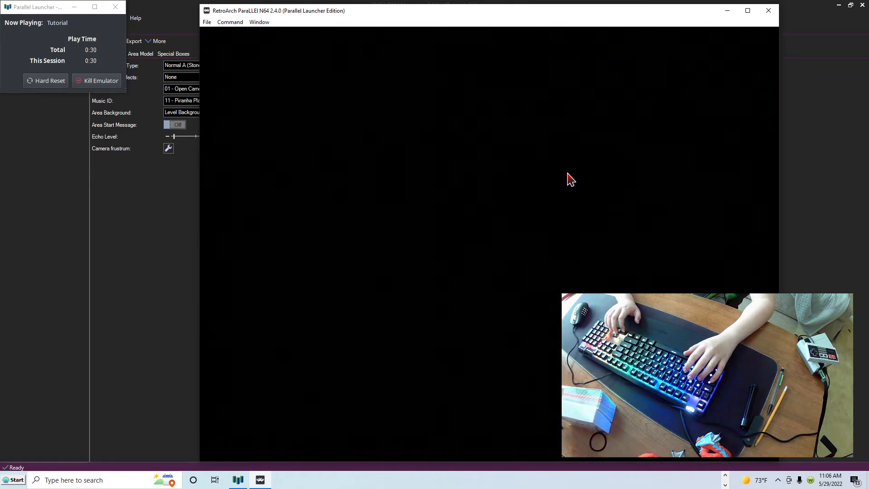
Take Mario through the castle lobby and the star door into the room with the Bob-Omb Battlefield painting
key(Right)
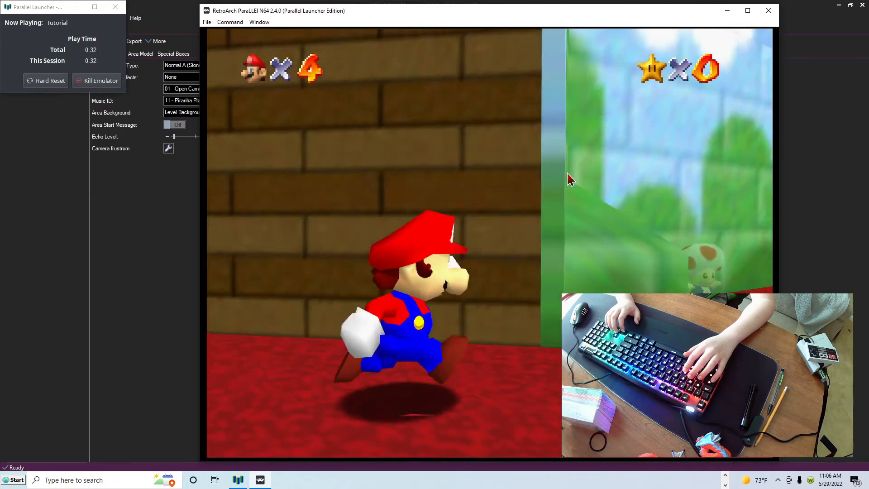
key(Up)
key(Right)
key(Up)
key(x)
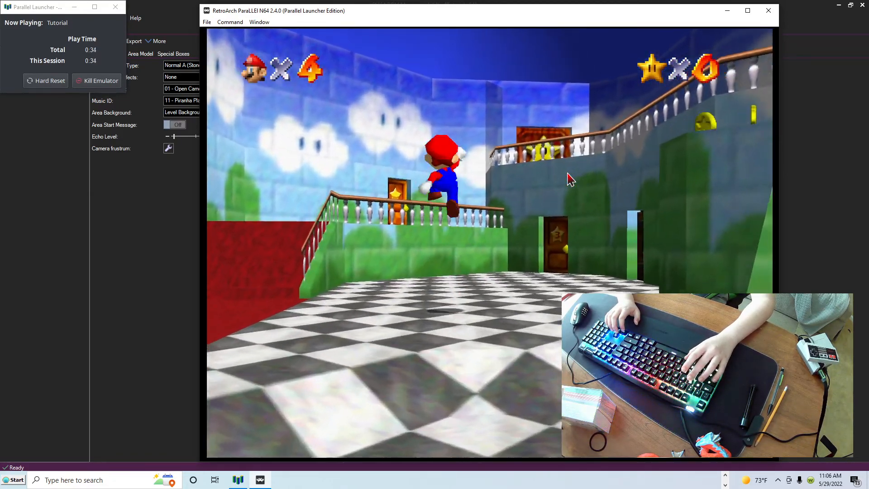
key(Up)
key(x)
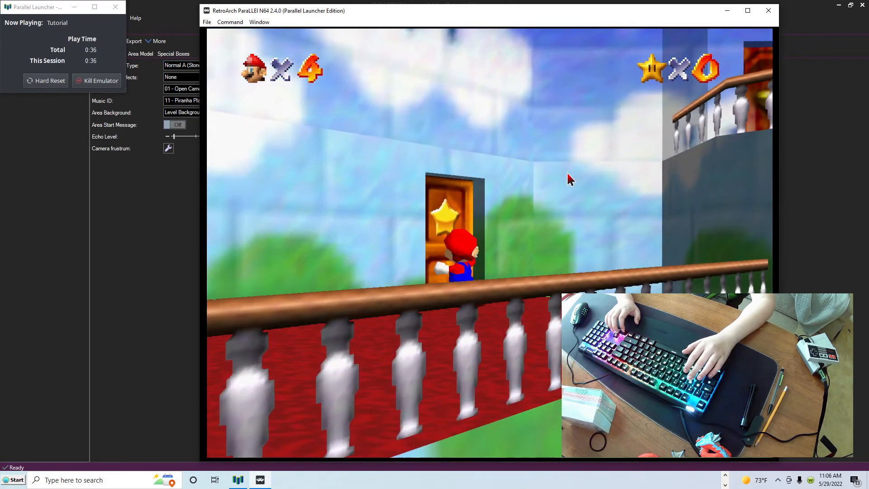
key(Left)
key(Up)
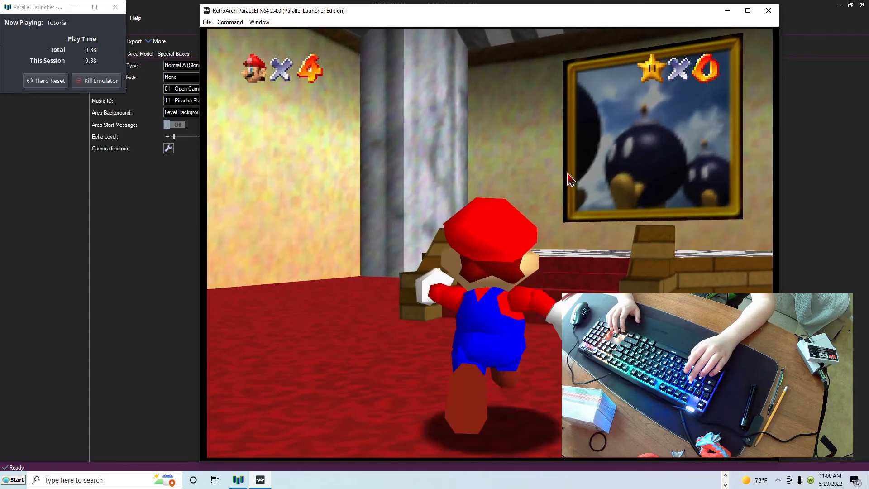
Jump Mario into the Bob-Omb Battlefield painting and enter the custom level
key(Up)
key(Right)
key(Up)
key(x)
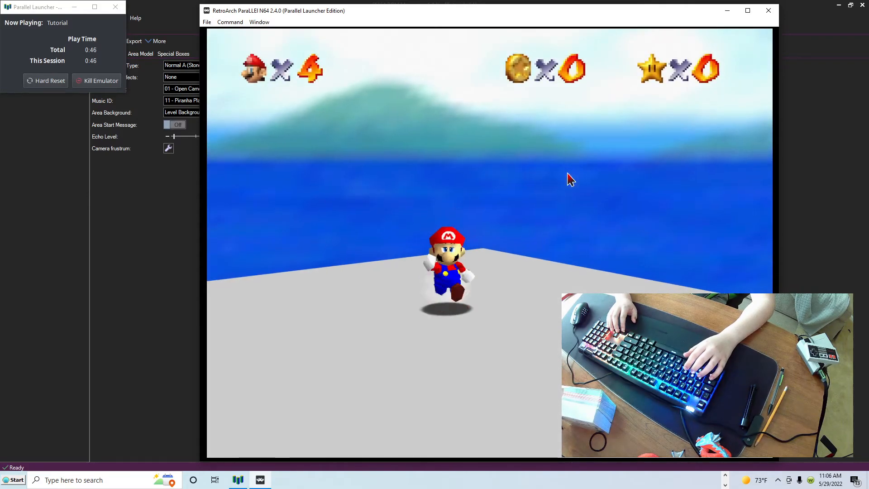
Run Mario around the top of the cube and rotate the camera to test the custom level in-game
key(Right)
key(Left)
key(Up)
key(Right)
key(Up)
key(Down)
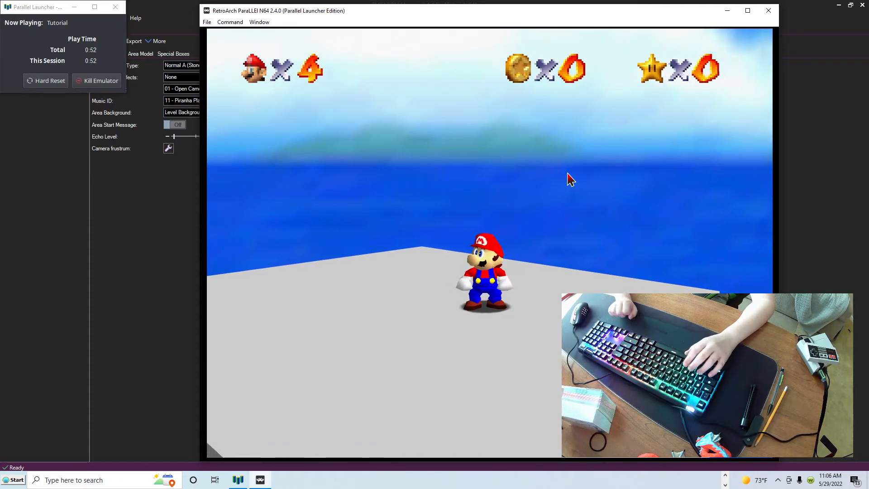
key(Left)
key(Down)
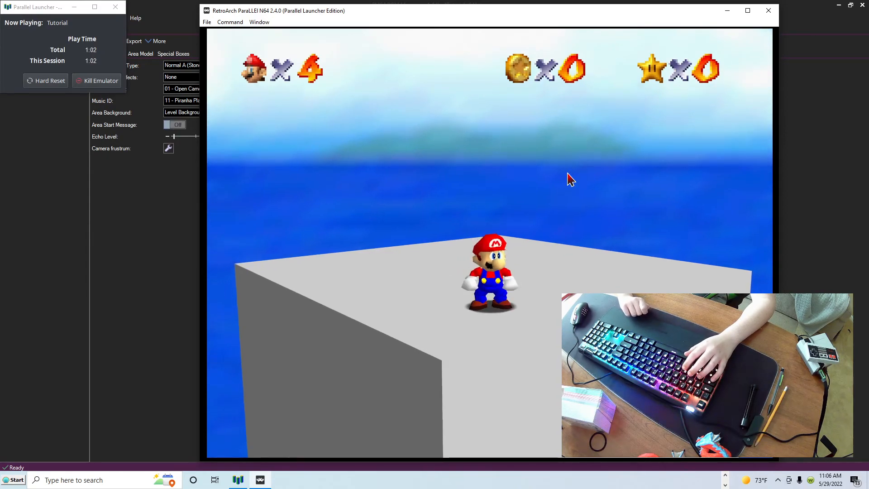
key(Up)
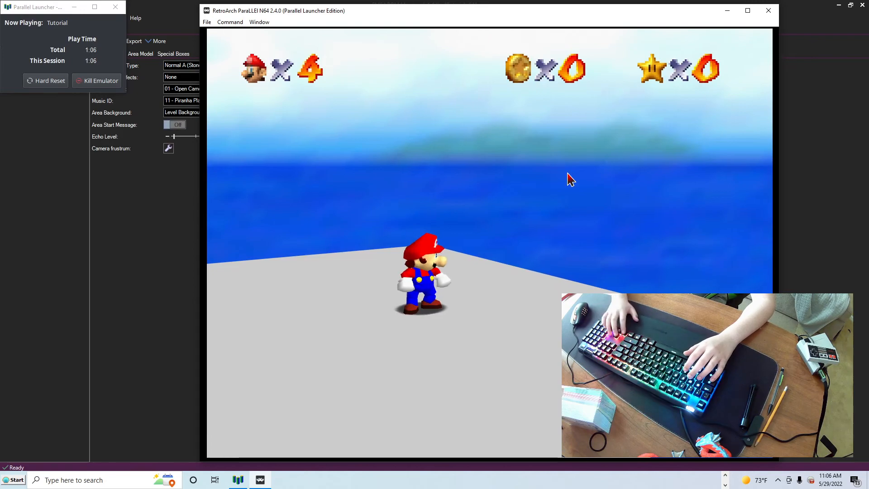
key(d)
key(d)
key(a)
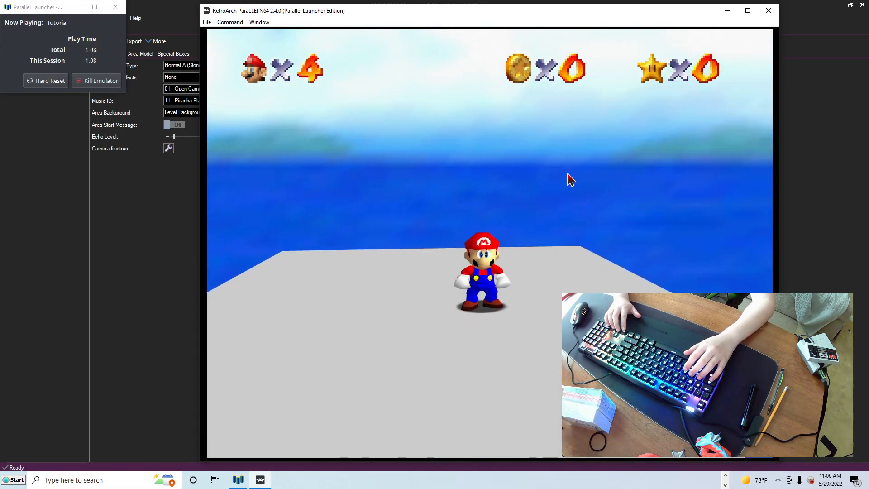